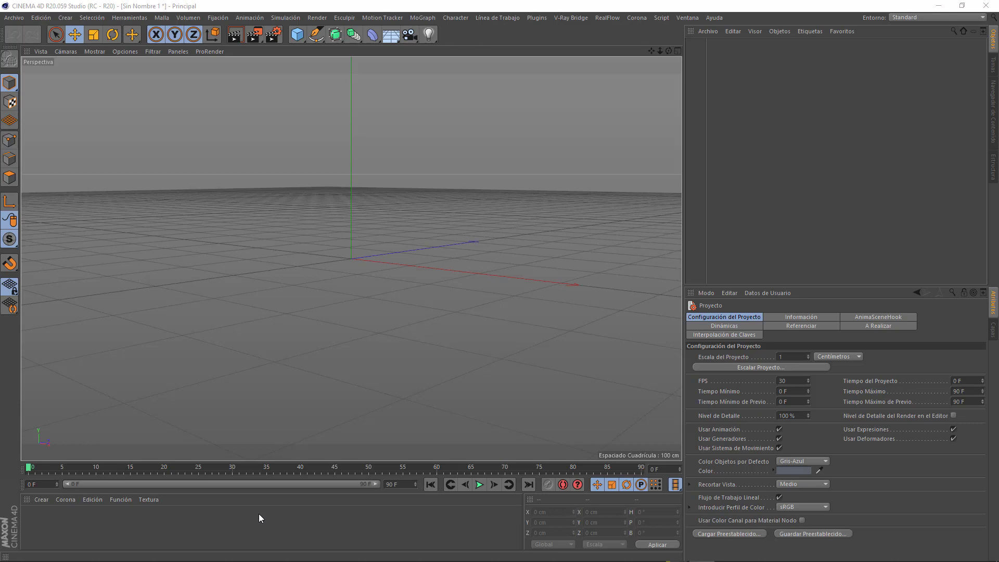
Add a cube primitive and set the perspective view's display mode to Quick Shading (Lines).
{"action": "left_click", "coordinate": [298, 35]}
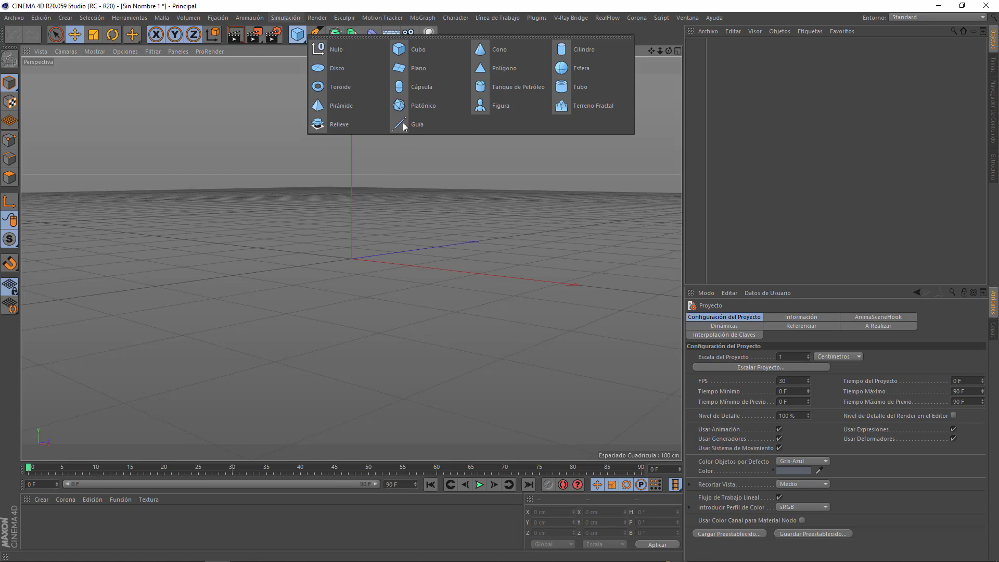
{"action": "left_click", "coordinate": [411, 50]}
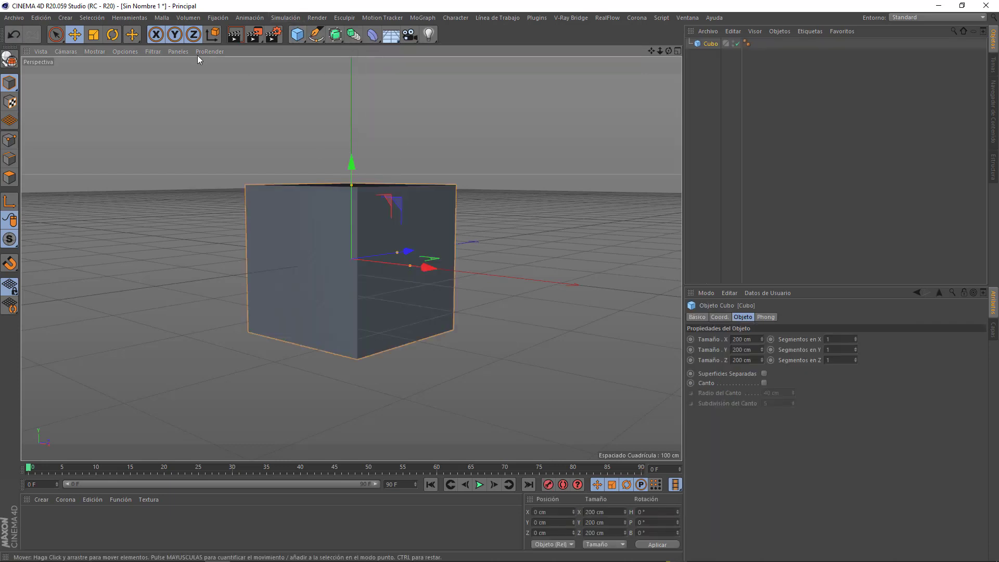
{"action": "left_click", "coordinate": [97, 51]}
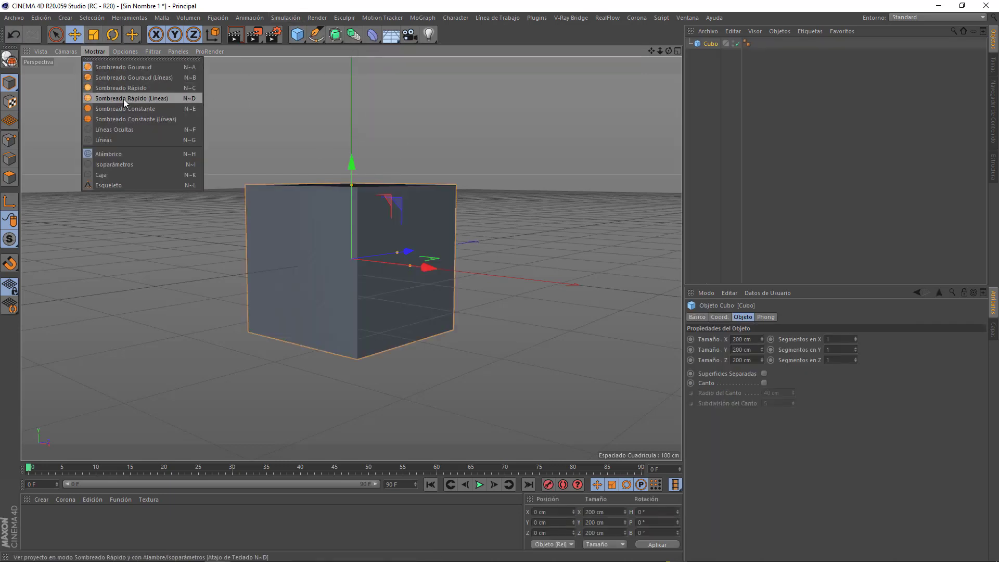
{"action": "left_click", "coordinate": [123, 99]}
{"action": "left_click_drag", "start_coordinate": [669, 50], "coordinate": [658, 62]}
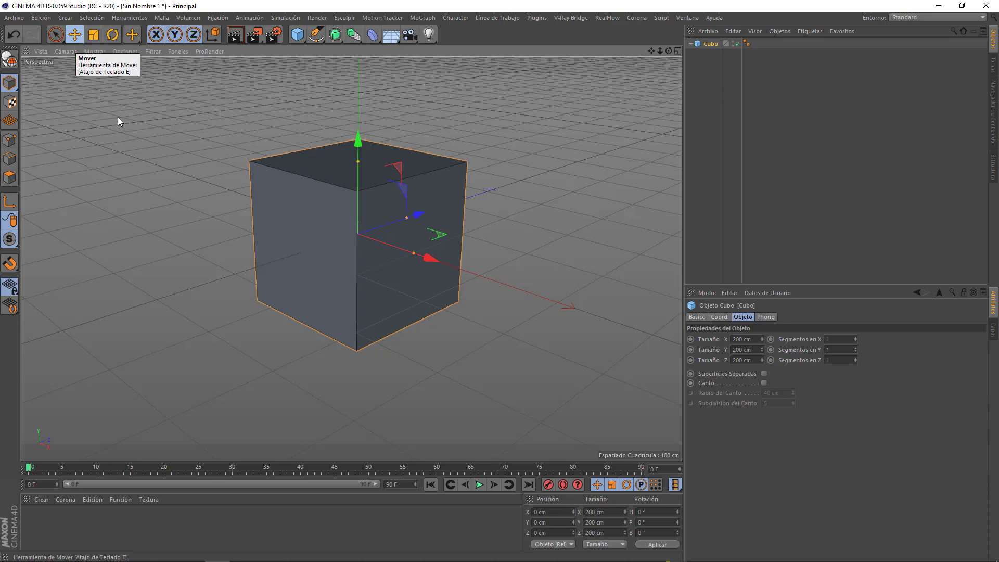
Move the cube freely in the perspective view to about X 4.5, Y -8.6, Z -1.9 cm.
{"action": "left_click_drag", "start_coordinate": [290, 244], "coordinate": [339, 269]}
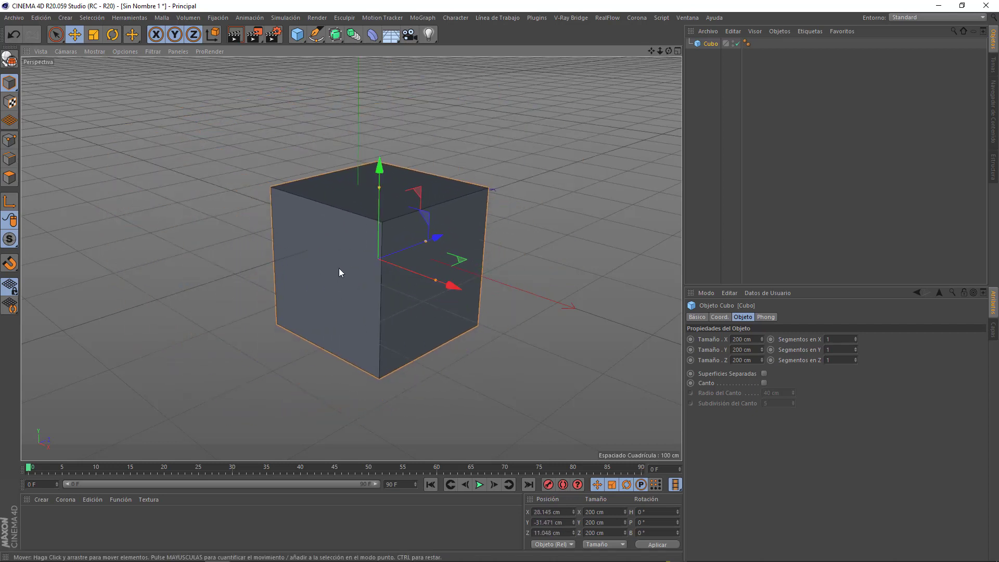
{"action": "mouse_move", "coordinate": [338, 272]}
{"action": "left_mouse_down"}
{"action": "mouse_move", "coordinate": [307, 264]}
{"action": "mouse_move", "coordinate": [321, 286]}
{"action": "mouse_move", "coordinate": [310, 290]}
{"action": "mouse_move", "coordinate": [326, 278]}
{"action": "mouse_move", "coordinate": [321, 229]}
{"action": "mouse_move", "coordinate": [351, 230]}
{"action": "mouse_move", "coordinate": [289, 237]}
{"action": "mouse_move", "coordinate": [328, 232]}
{"action": "mouse_move", "coordinate": [297, 251]}
{"action": "mouse_move", "coordinate": [376, 210]}
{"action": "mouse_move", "coordinate": [351, 243]}
{"action": "mouse_move", "coordinate": [380, 250]}
{"action": "mouse_move", "coordinate": [337, 268]}
{"action": "mouse_move", "coordinate": [338, 278]}
{"action": "left_mouse_up"}
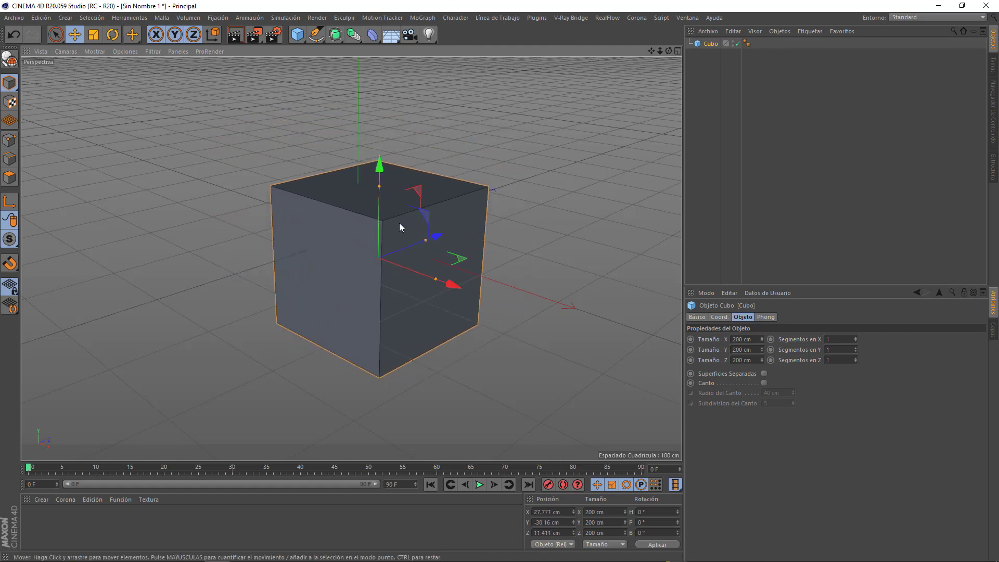
{"action": "left_click_drag", "start_coordinate": [392, 241], "coordinate": [333, 252], "text": "alt"}
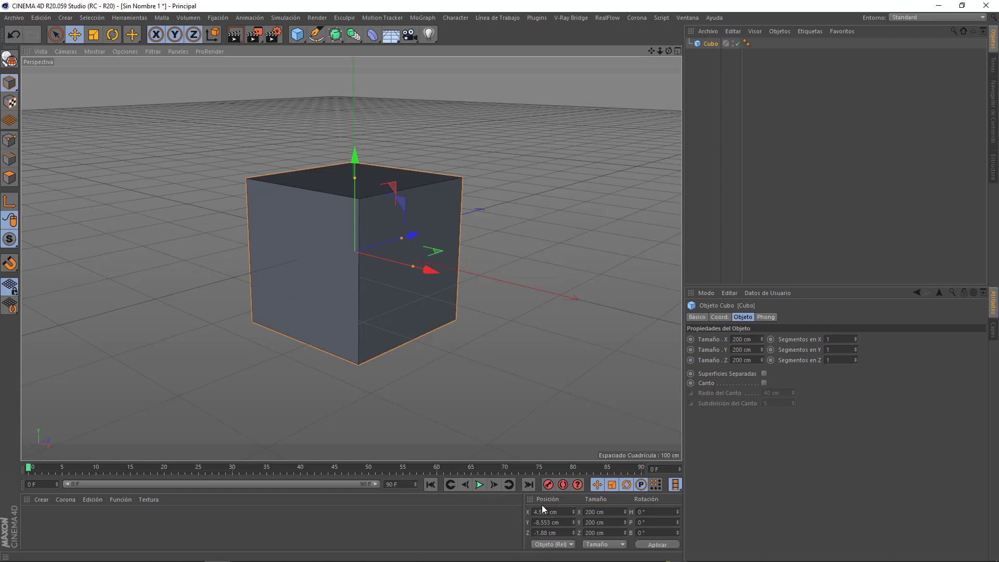
In the four-view layout, move the cube in the top view to about X -62, Z -10 cm, and return to the full perspective view.
{"action": "left_click", "coordinate": [676, 53]}
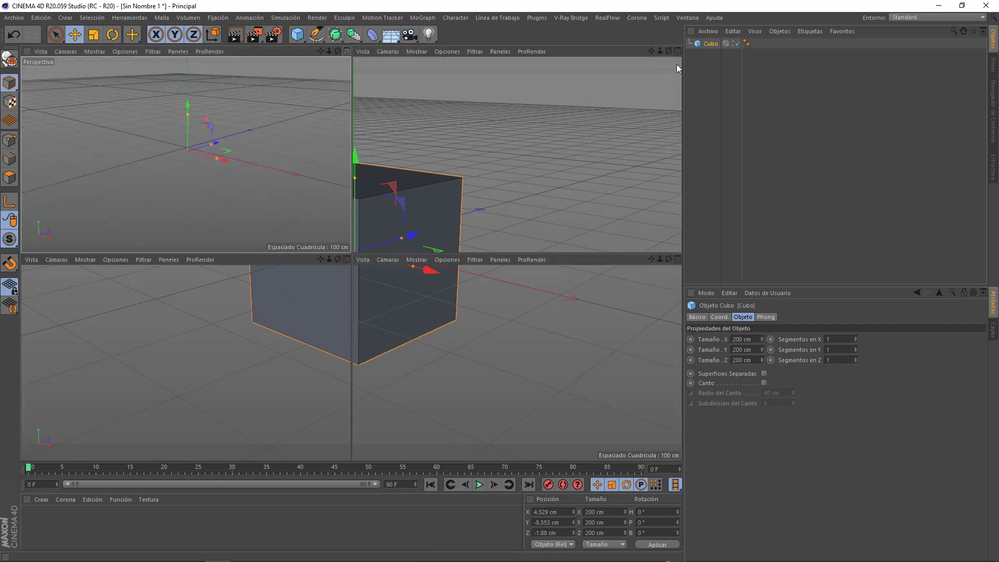
{"action": "left_click_drag", "start_coordinate": [508, 178], "coordinate": [515, 204]}
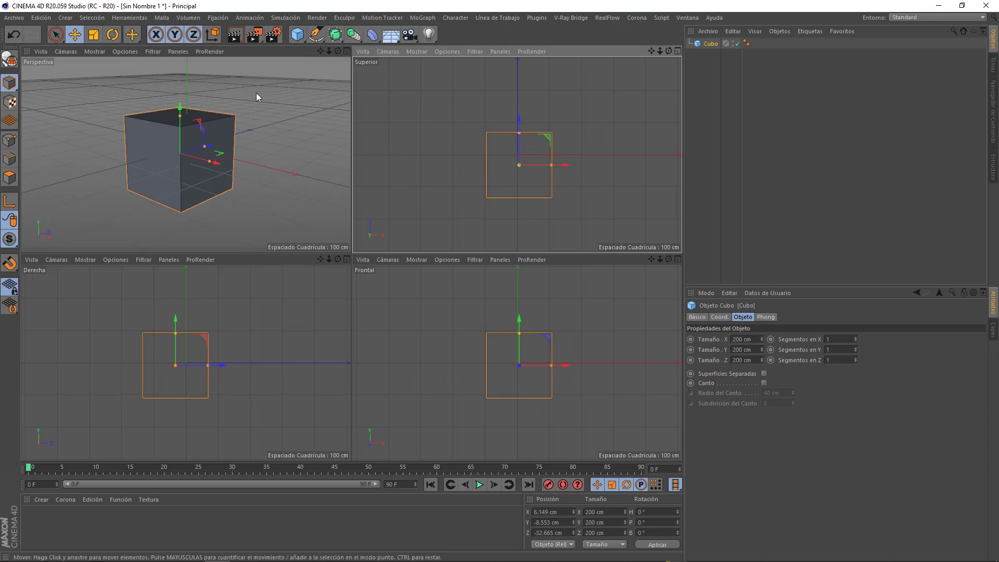
{"action": "left_click_drag", "start_coordinate": [497, 198], "coordinate": [488, 170]}
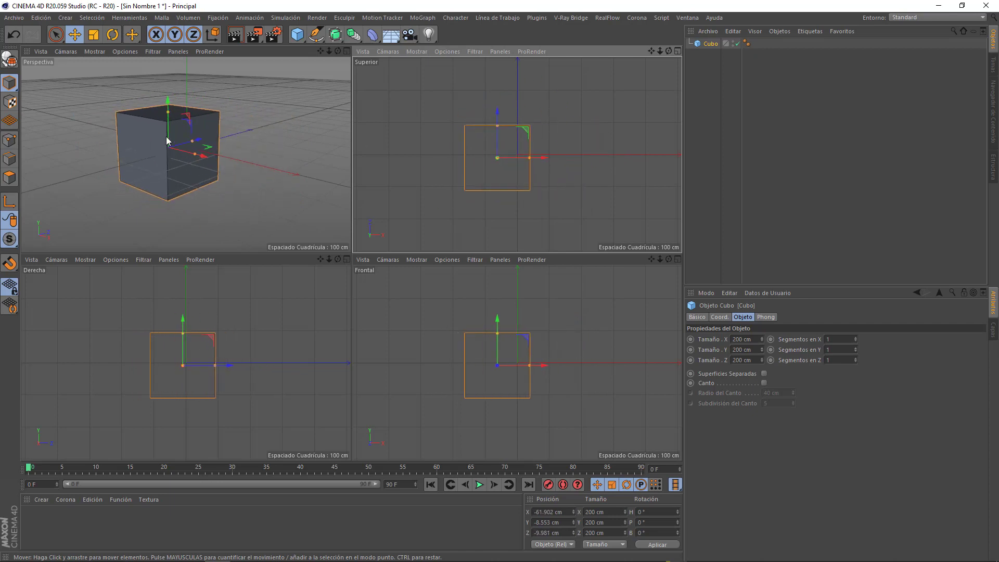
{"action": "left_click", "coordinate": [346, 51]}
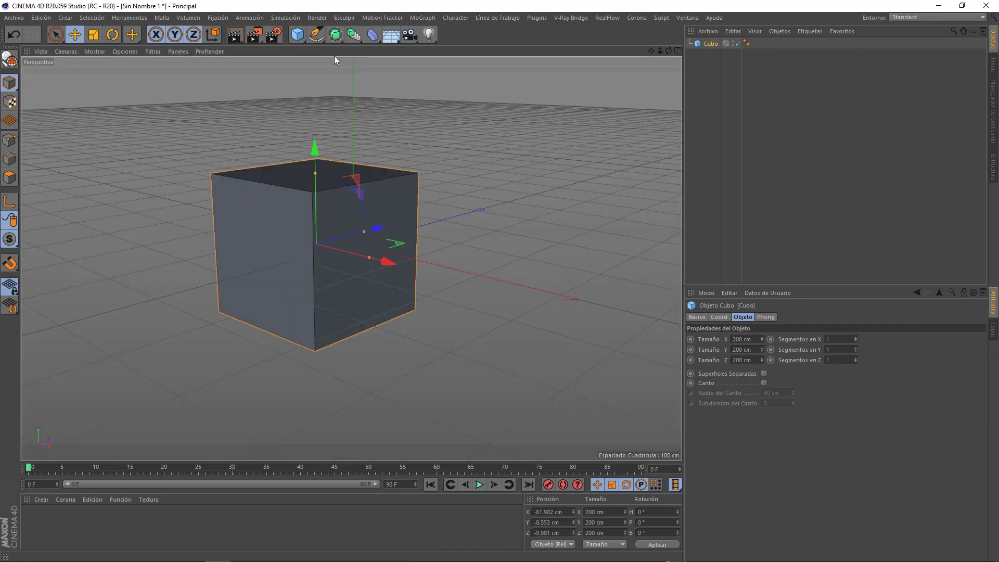
Move the cube with its axis and plane handles in the perspective view to about X -1, Y -17, Z -49 cm.
{"action": "left_click_drag", "start_coordinate": [651, 51], "coordinate": [355, 247]}
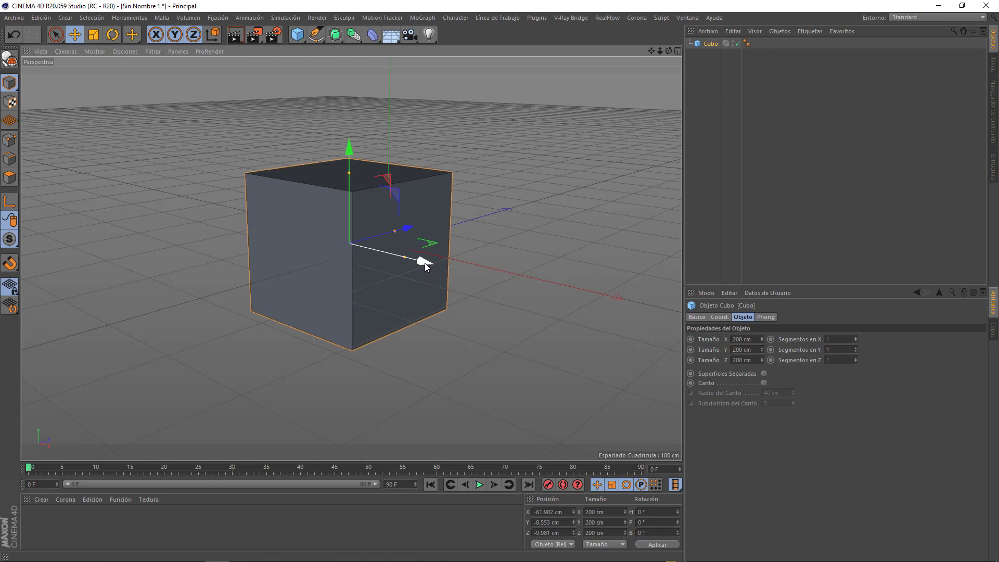
{"action": "left_click_drag", "start_coordinate": [424, 263], "coordinate": [418, 283]}
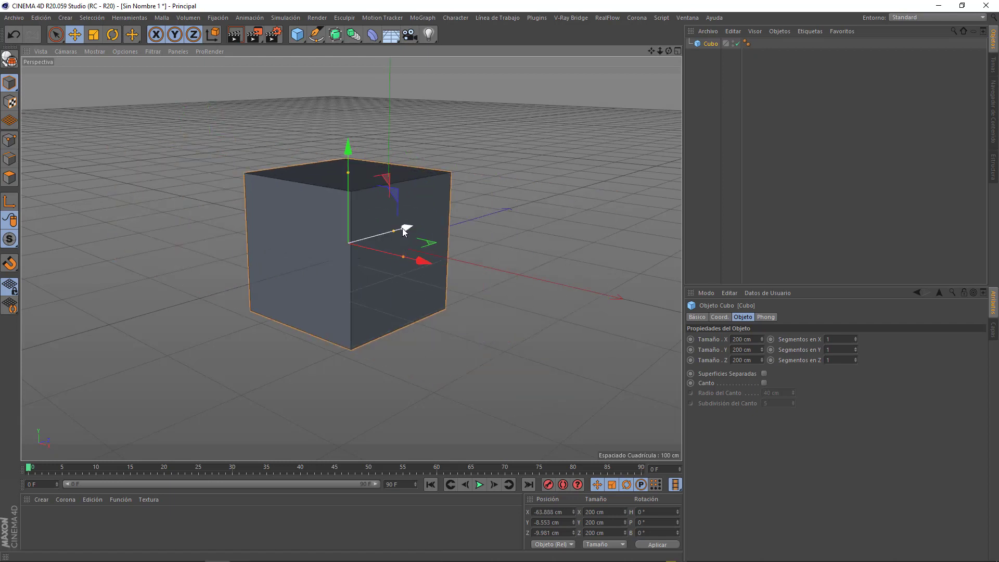
{"action": "left_click_drag", "start_coordinate": [404, 230], "coordinate": [404, 191]}
{"action": "mouse_move", "coordinate": [364, 148]}
{"action": "left_mouse_down"}
{"action": "mouse_move", "coordinate": [363, 117]}
{"action": "mouse_move", "coordinate": [373, 154]}
{"action": "mouse_move", "coordinate": [359, 150]}
{"action": "left_mouse_up"}
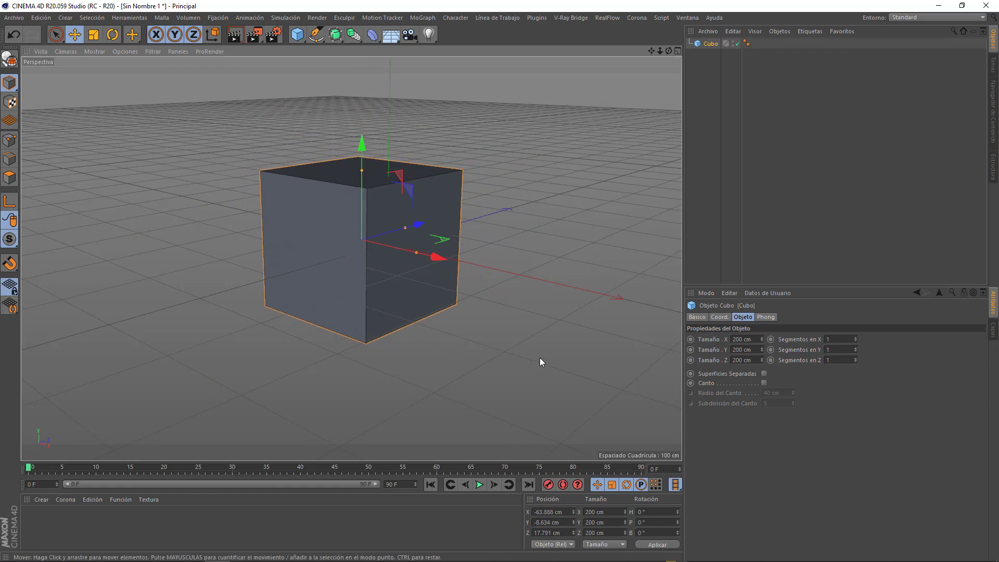
{"action": "left_click_drag", "start_coordinate": [540, 343], "coordinate": [550, 317], "text": "alt"}
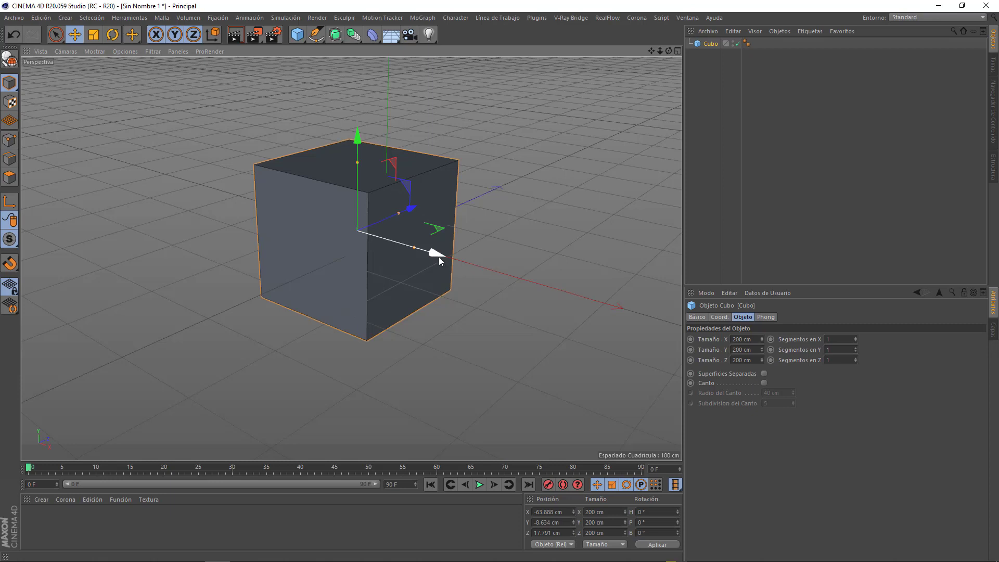
{"action": "mouse_move", "coordinate": [404, 196]}
{"action": "left_mouse_down"}
{"action": "mouse_move", "coordinate": [336, 123]}
{"action": "mouse_move", "coordinate": [431, 155]}
{"action": "mouse_move", "coordinate": [300, 233]}
{"action": "mouse_move", "coordinate": [482, 154]}
{"action": "mouse_move", "coordinate": [413, 144]}
{"action": "mouse_move", "coordinate": [411, 239]}
{"action": "mouse_move", "coordinate": [496, 233]}
{"action": "mouse_move", "coordinate": [395, 302]}
{"action": "mouse_move", "coordinate": [405, 199]}
{"action": "mouse_move", "coordinate": [470, 153]}
{"action": "mouse_move", "coordinate": [395, 281]}
{"action": "mouse_move", "coordinate": [343, 97]}
{"action": "mouse_move", "coordinate": [372, 133]}
{"action": "mouse_move", "coordinate": [417, 253]}
{"action": "mouse_move", "coordinate": [360, 217]}
{"action": "mouse_move", "coordinate": [356, 167]}
{"action": "mouse_move", "coordinate": [406, 194]}
{"action": "left_mouse_up"}
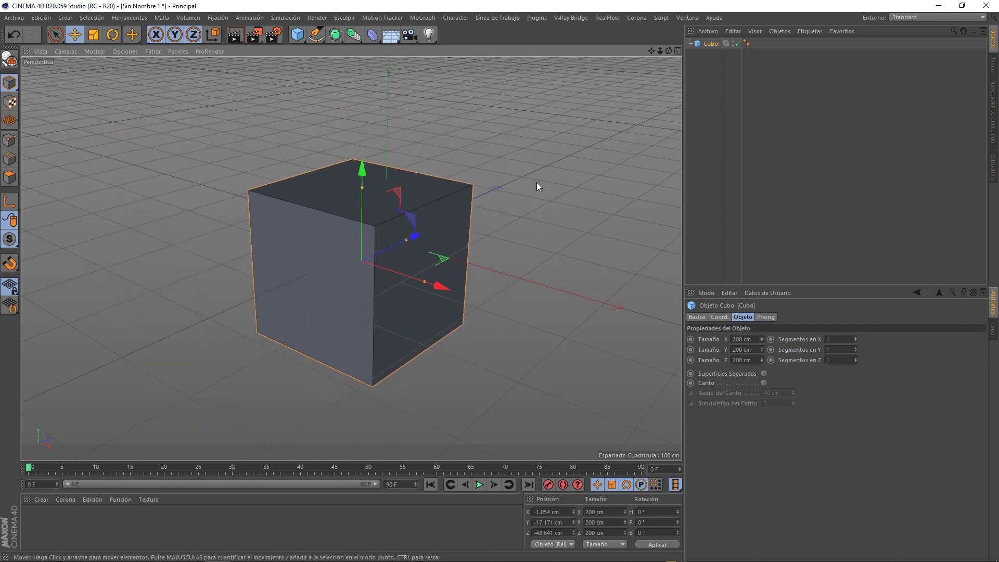
Reposition the cube in the top view of the four-view layout to about X -27, Z 29 cm, and restore the single perspective view.
{"action": "left_click", "coordinate": [677, 50]}
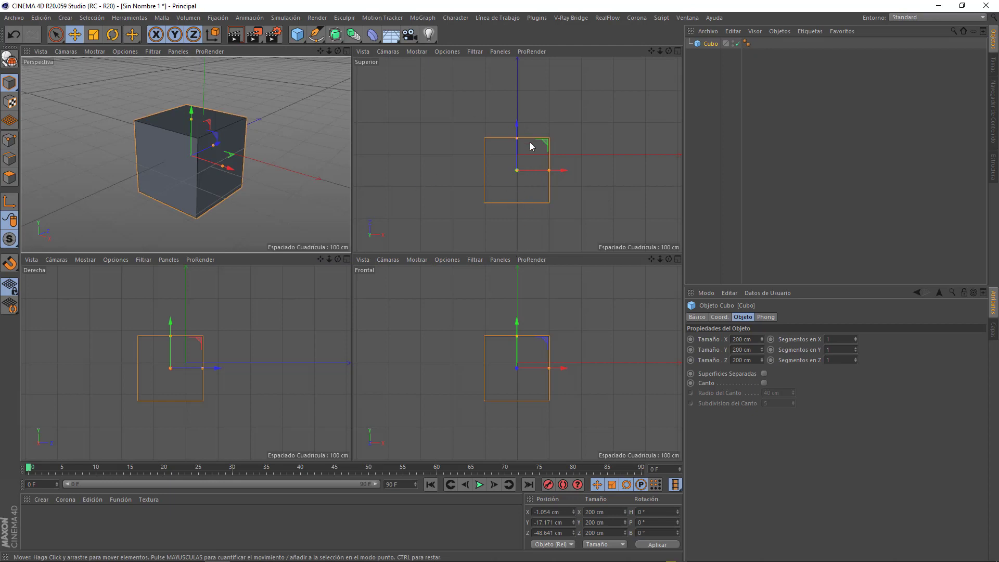
{"action": "left_click_drag", "start_coordinate": [517, 108], "coordinate": [537, 119]}
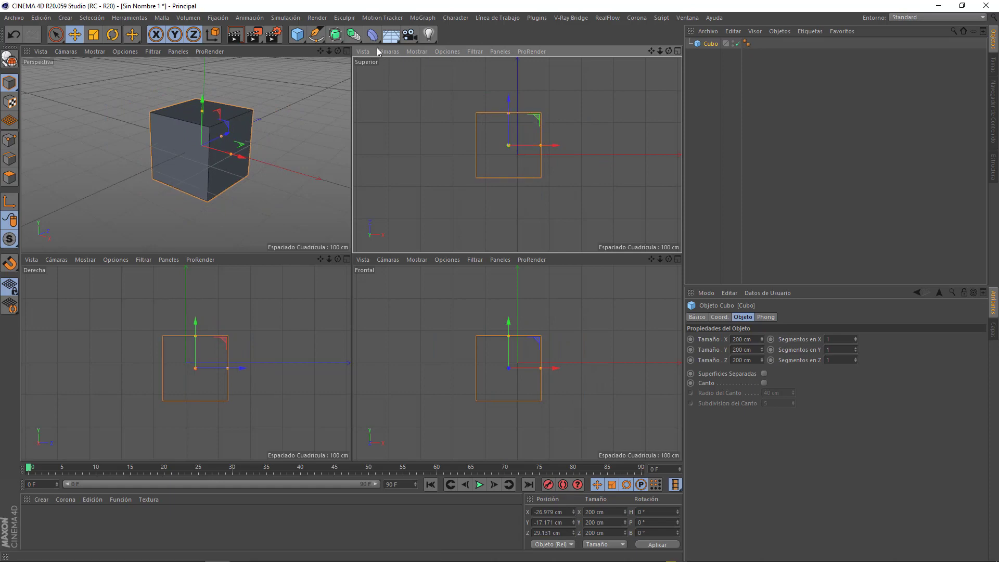
{"action": "left_click", "coordinate": [346, 51]}
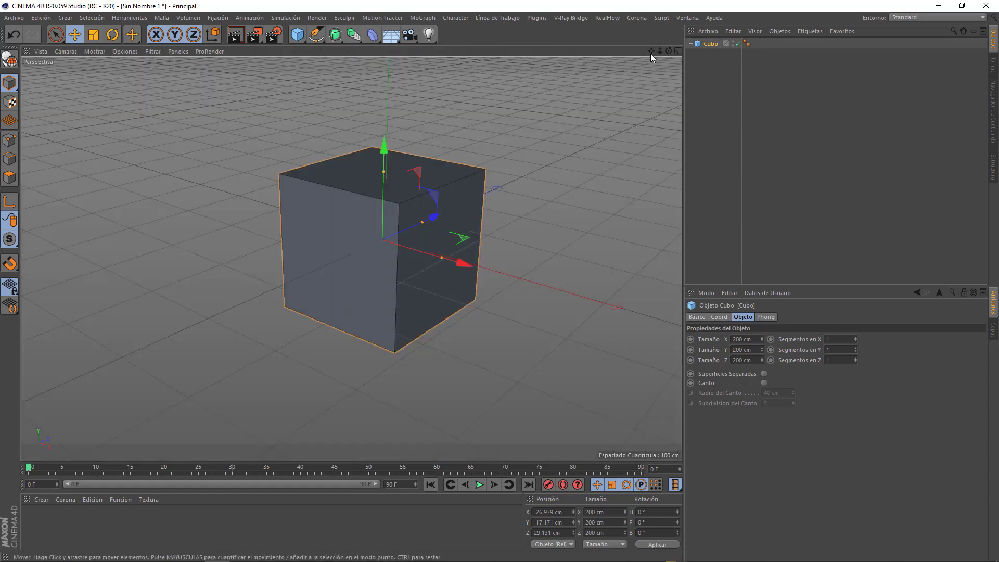
{"action": "left_click_drag", "start_coordinate": [651, 50], "coordinate": [580, 29]}
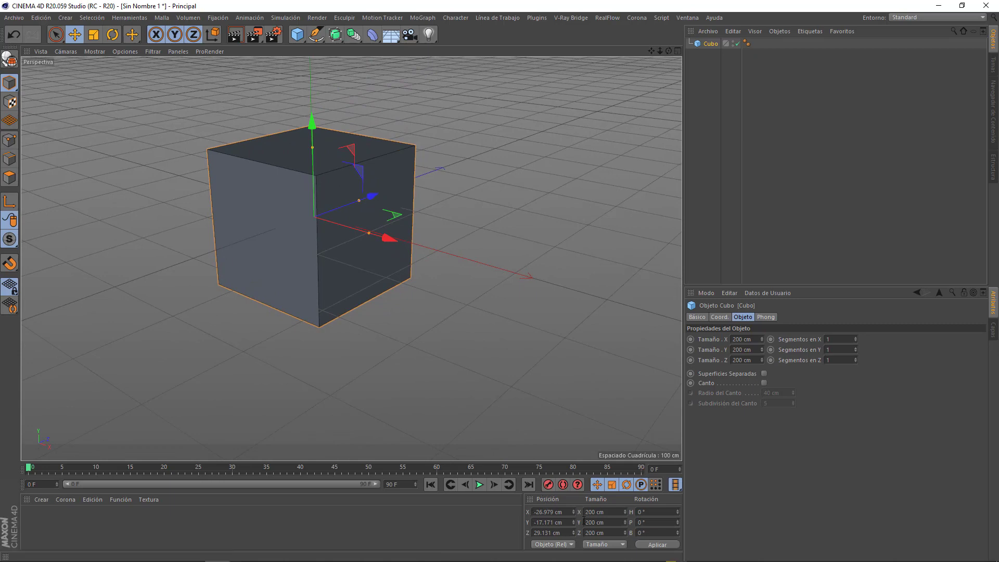
Set the cube's X, Y and Z positions to 0 cm.
{"action": "left_click", "coordinate": [571, 512]}
{"action": "type", "text": "0"}
{"action": "key", "text": "Tab"}
{"action": "type", "text": "0"}
{"action": "key", "text": "Tab"}
{"action": "type", "text": "0"}
{"action": "key", "text": "Return"}
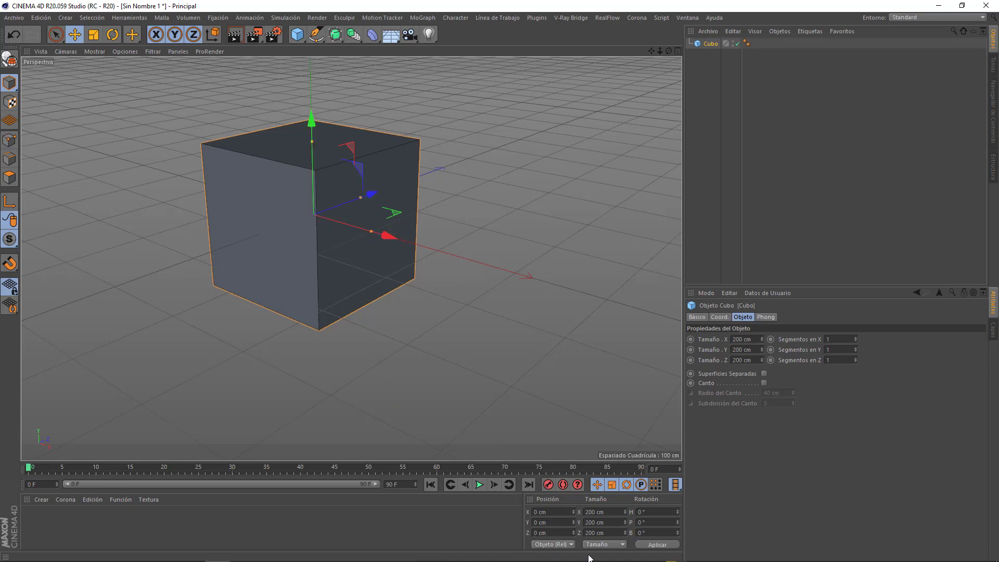
Set the cube's X position to 200 cm and its Z position to 50 cm.
{"action": "left_click", "coordinate": [564, 515]}
{"action": "type", "text": "200"}
{"action": "key", "text": "Return"}
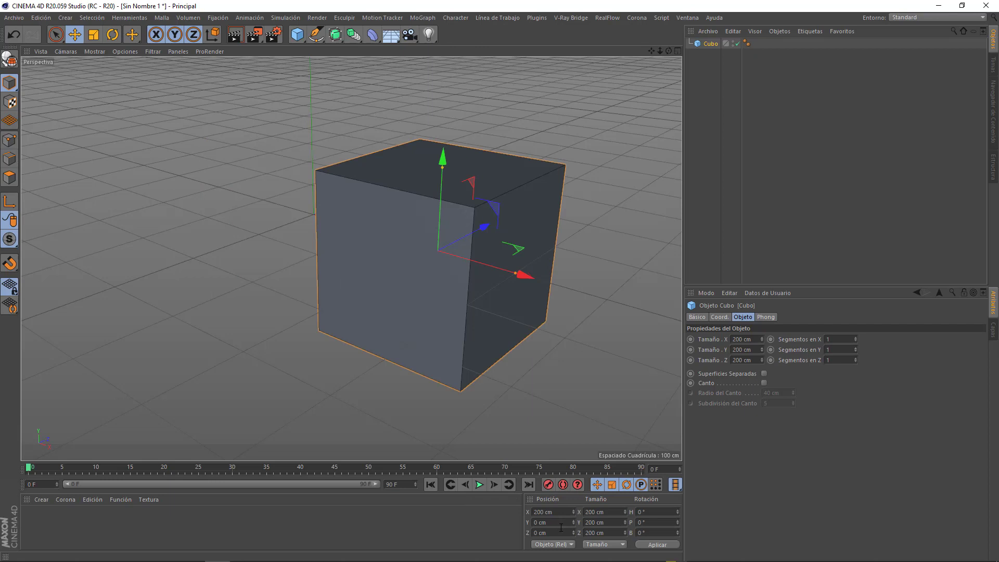
{"action": "left_click", "coordinate": [559, 532]}
{"action": "type", "text": "50"}
{"action": "key", "text": "Return"}
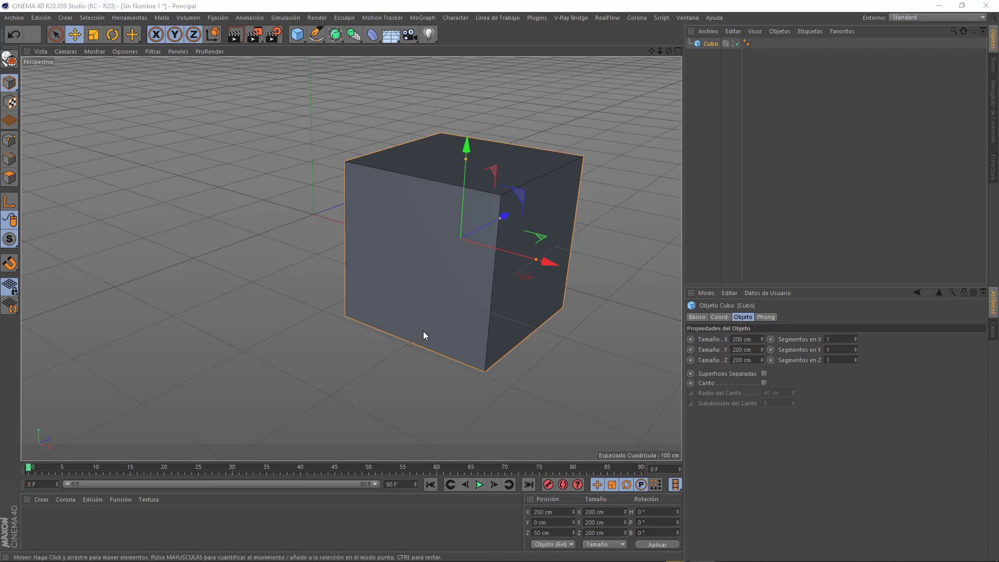
Scale the cube uniformly with the Scale tool to about 187 cm per side.
{"action": "left_click_drag", "start_coordinate": [650, 51], "coordinate": [533, 67]}
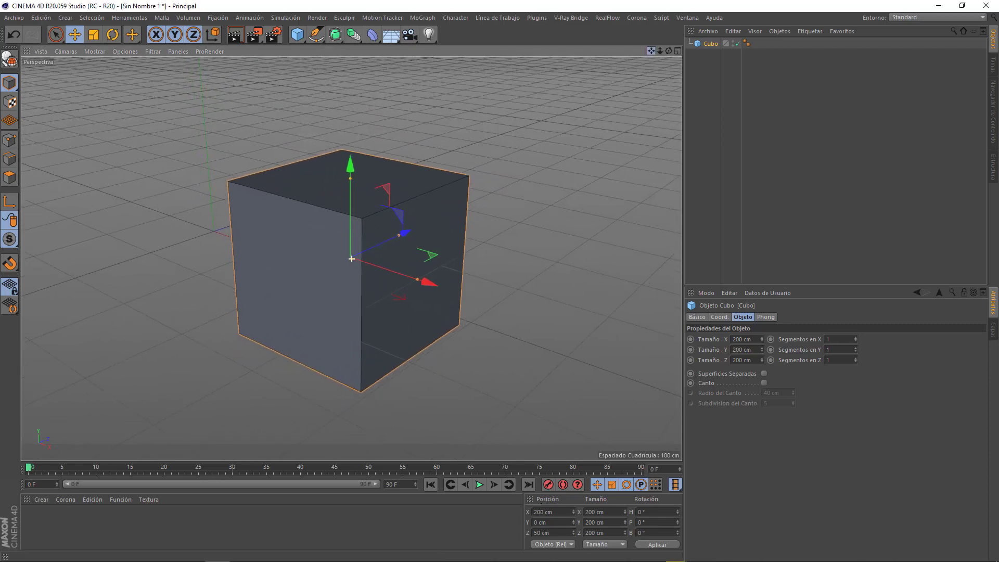
{"action": "left_click", "coordinate": [92, 37]}
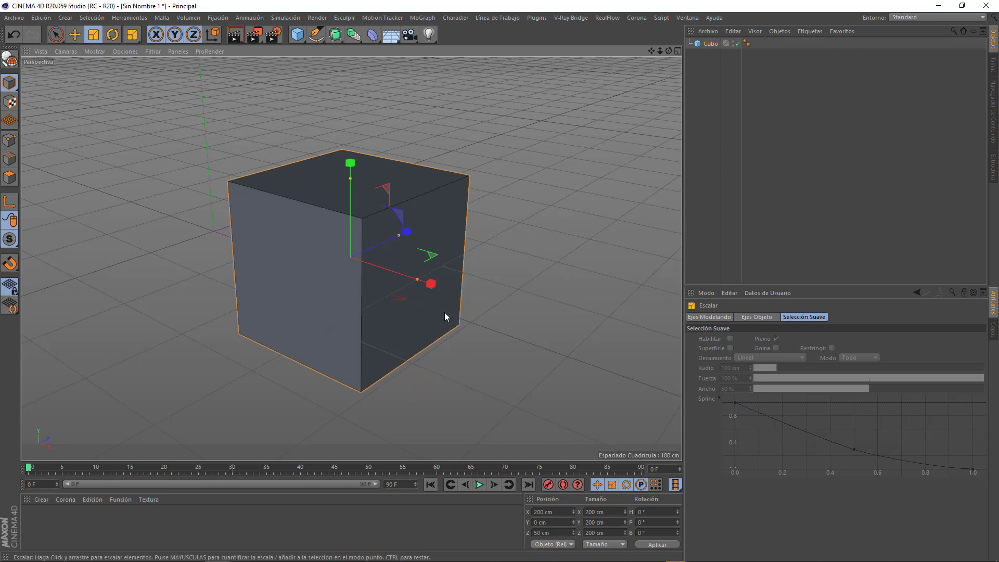
{"action": "left_click_drag", "start_coordinate": [430, 284], "coordinate": [430, 315]}
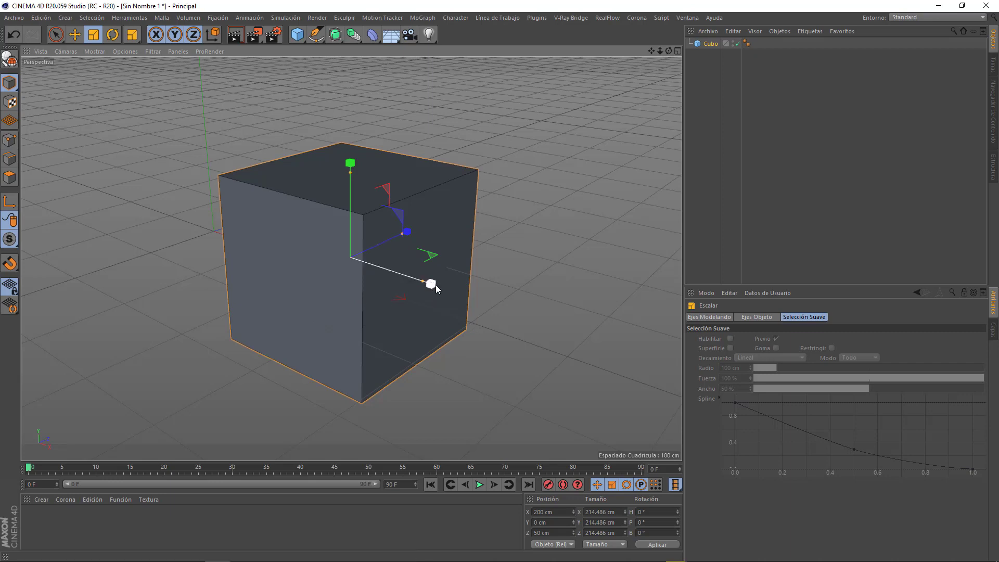
{"action": "left_click_drag", "start_coordinate": [436, 285], "coordinate": [411, 309]}
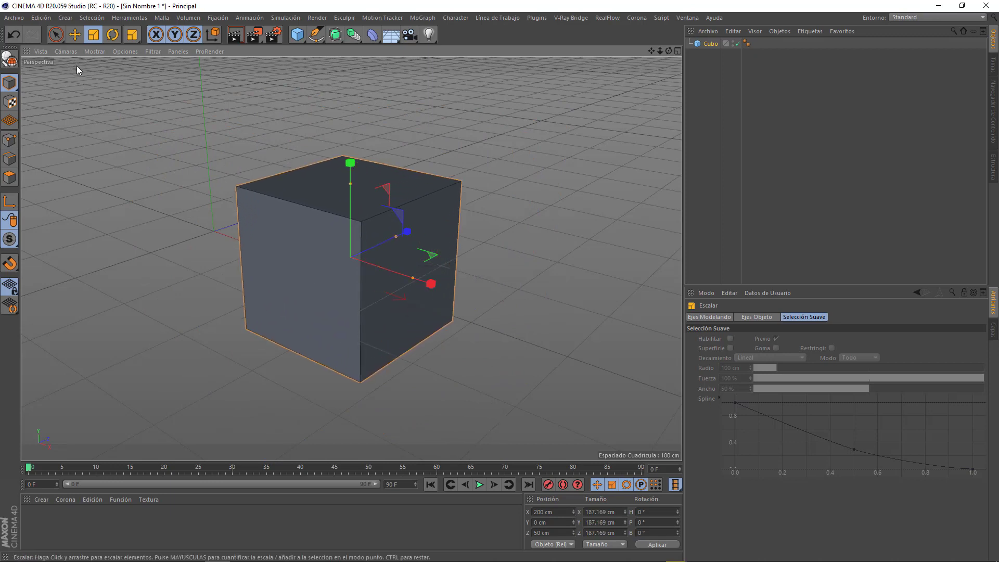
Rotate the cube about several axes with the Rotate tool to about H -6.6°, P 8.4°, B 11.5°.
{"action": "left_click", "coordinate": [111, 37]}
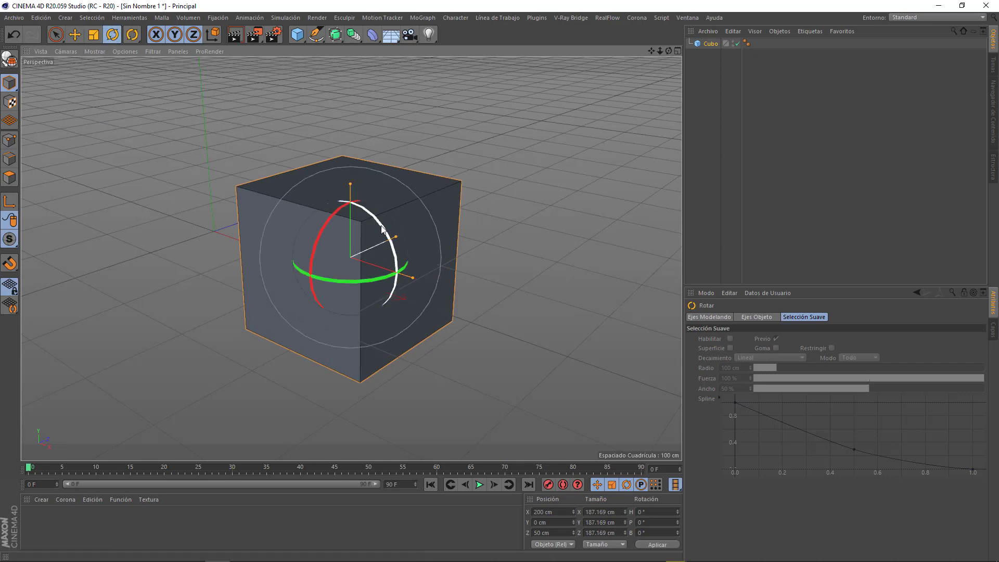
{"action": "left_click_drag", "start_coordinate": [383, 229], "coordinate": [345, 295]}
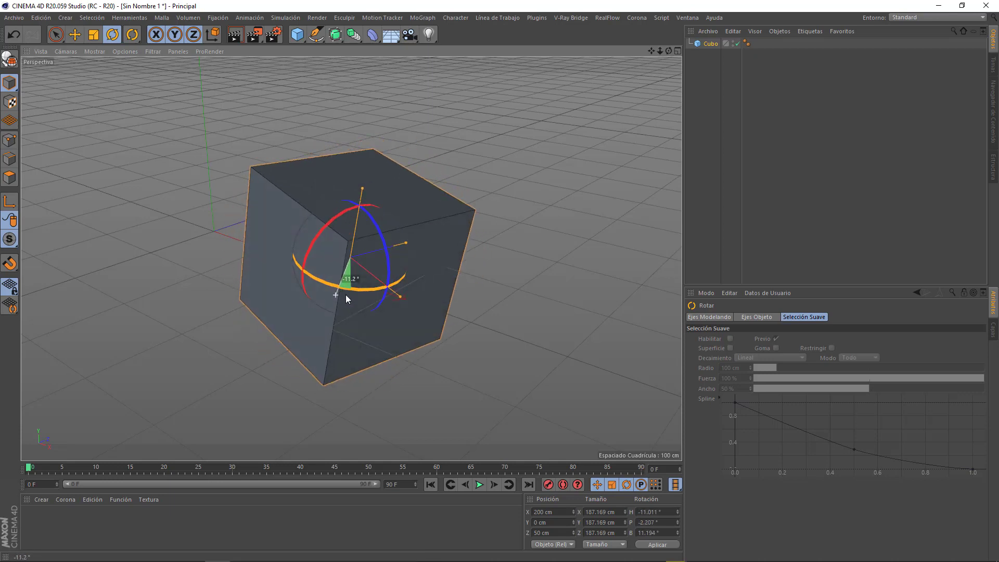
{"action": "mouse_move", "coordinate": [319, 236]}
{"action": "left_mouse_down"}
{"action": "mouse_move", "coordinate": [312, 260]}
{"action": "mouse_move", "coordinate": [328, 224]}
{"action": "mouse_move", "coordinate": [320, 247]}
{"action": "mouse_move", "coordinate": [348, 217]}
{"action": "mouse_move", "coordinate": [319, 261]}
{"action": "mouse_move", "coordinate": [349, 226]}
{"action": "mouse_move", "coordinate": [331, 244]}
{"action": "left_mouse_up"}
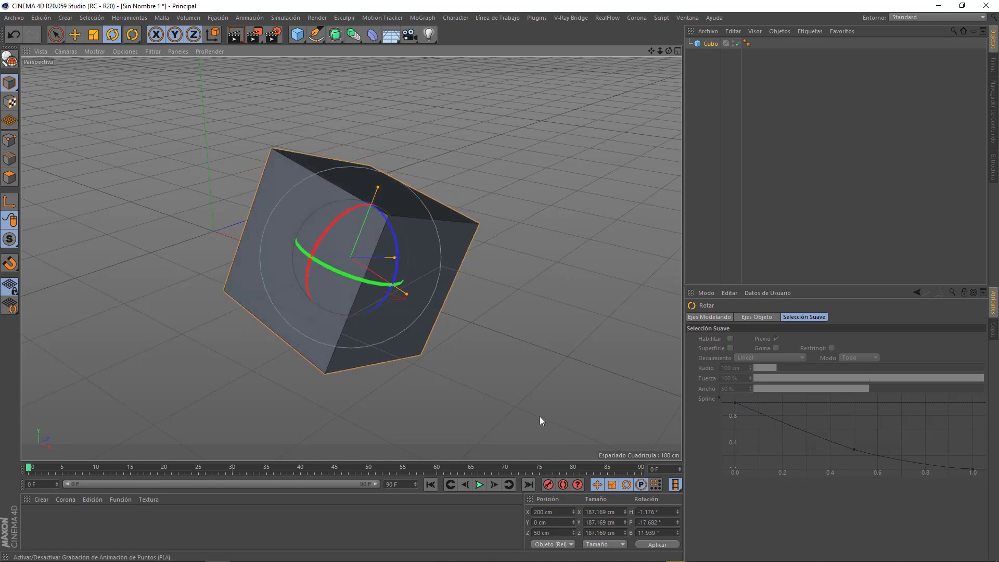
{"action": "left_click_drag", "start_coordinate": [339, 221], "coordinate": [325, 244]}
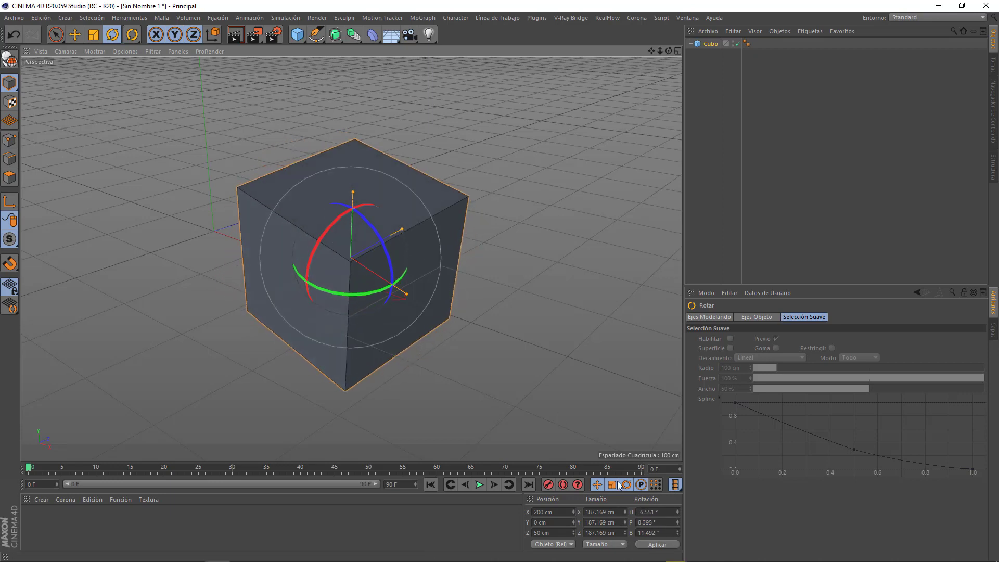
Set the cube's H, P and B rotation values to 0°.
{"action": "left_click_drag", "start_coordinate": [661, 512], "coordinate": [610, 502]}
{"action": "type", "text": "0"}
{"action": "key", "text": "Tab"}
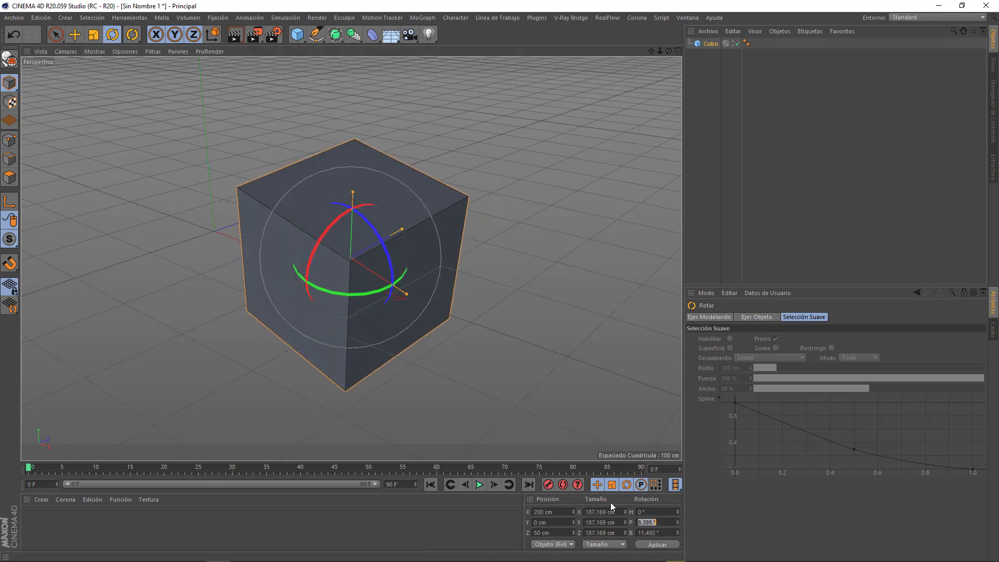
{"action": "type", "text": "0"}
{"action": "key", "text": "Tab"}
{"action": "type", "text": "0"}
{"action": "key", "text": "Return"}
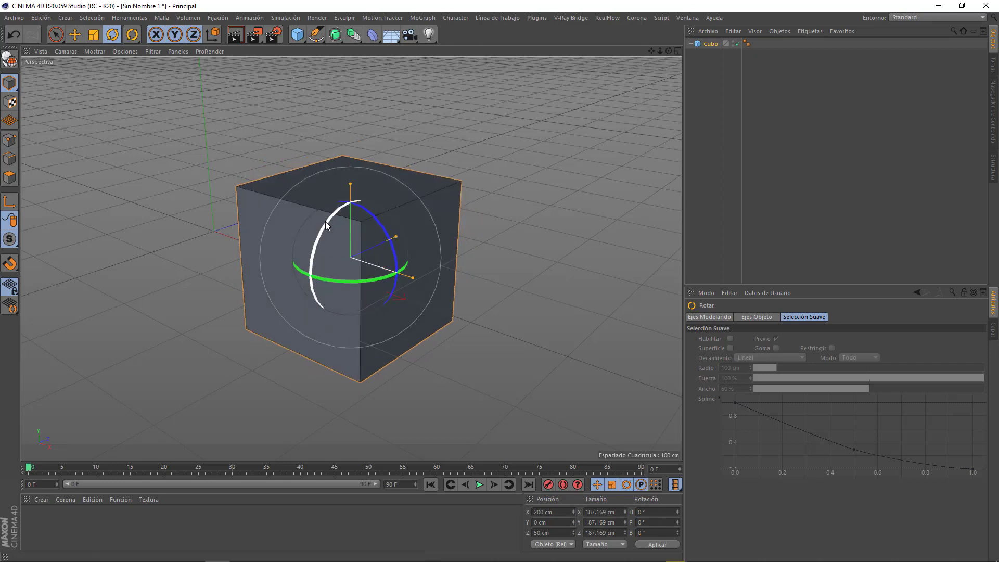
Rotate the cube about its X axis and set its P rotation to exactly 24°.
{"action": "left_click_drag", "start_coordinate": [326, 221], "coordinate": [315, 244]}
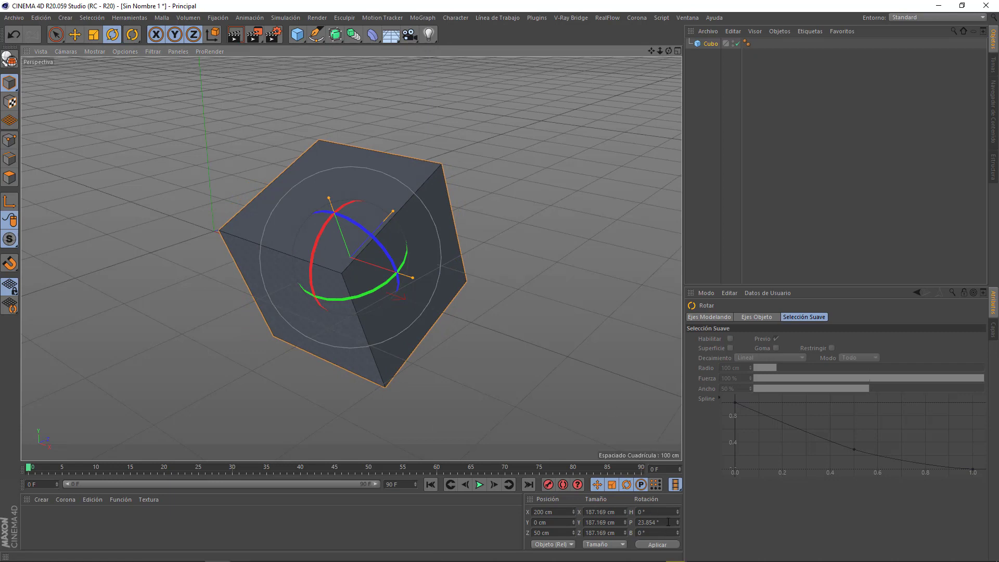
{"action": "left_click", "coordinate": [651, 522]}
{"action": "type", "text": "24"}
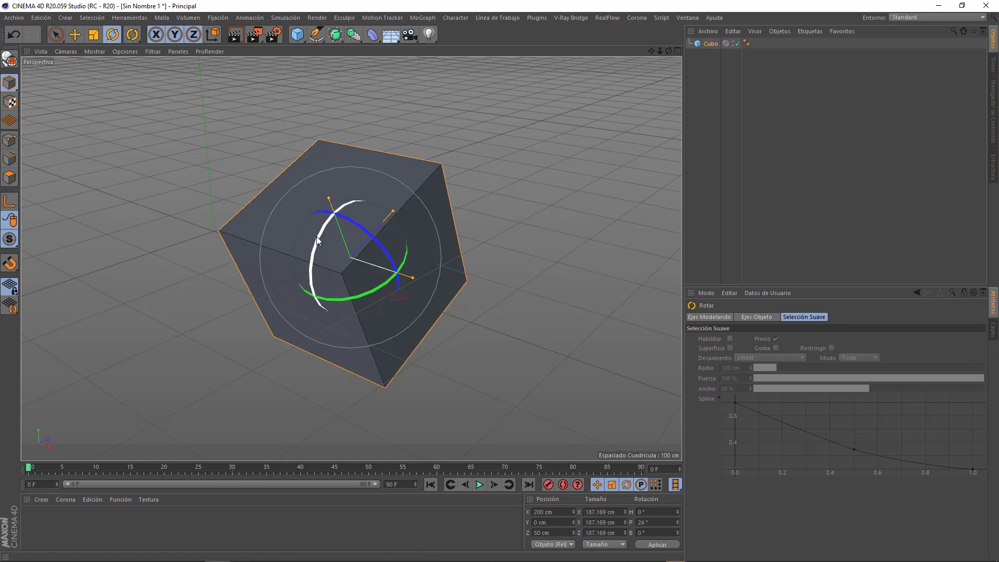
Rotate the cube freehand with the Rotate tool to about H 3.9°, P 28.9°, B -5.7°.
{"action": "mouse_move", "coordinate": [317, 236]}
{"action": "left_mouse_down"}
{"action": "mouse_move", "coordinate": [316, 267]}
{"action": "mouse_move", "coordinate": [315, 233]}
{"action": "mouse_move", "coordinate": [333, 211]}
{"action": "mouse_move", "coordinate": [312, 251]}
{"action": "mouse_move", "coordinate": [335, 223]}
{"action": "mouse_move", "coordinate": [346, 180]}
{"action": "mouse_move", "coordinate": [353, 205]}
{"action": "mouse_move", "coordinate": [324, 232]}
{"action": "mouse_move", "coordinate": [316, 267]}
{"action": "mouse_move", "coordinate": [342, 205]}
{"action": "mouse_move", "coordinate": [326, 235]}
{"action": "left_mouse_up"}
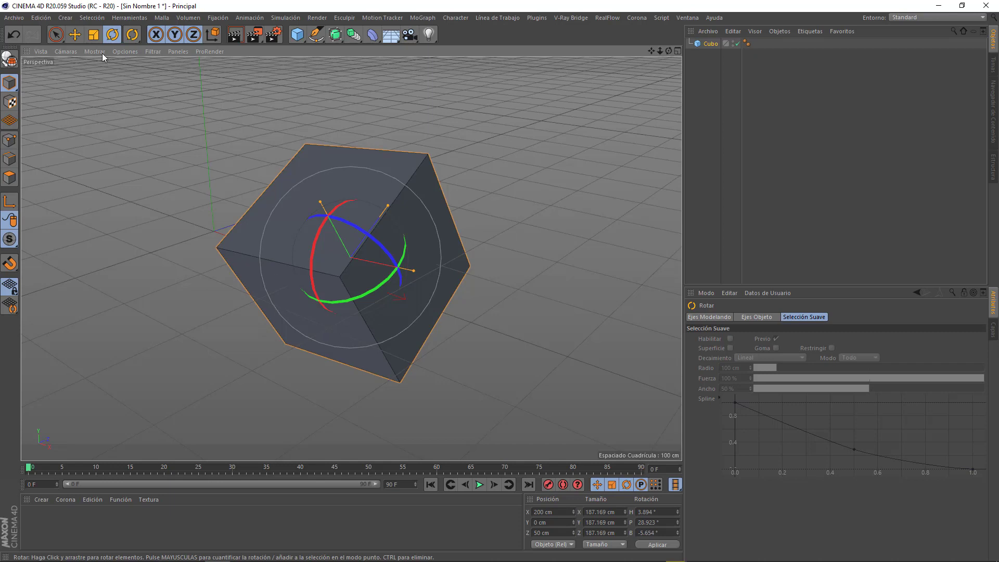
With the Move tool active, toggle the cube's axes repeatedly between the global and object coordinate systems, ending on object coordinates.
{"action": "left_click", "coordinate": [74, 35]}
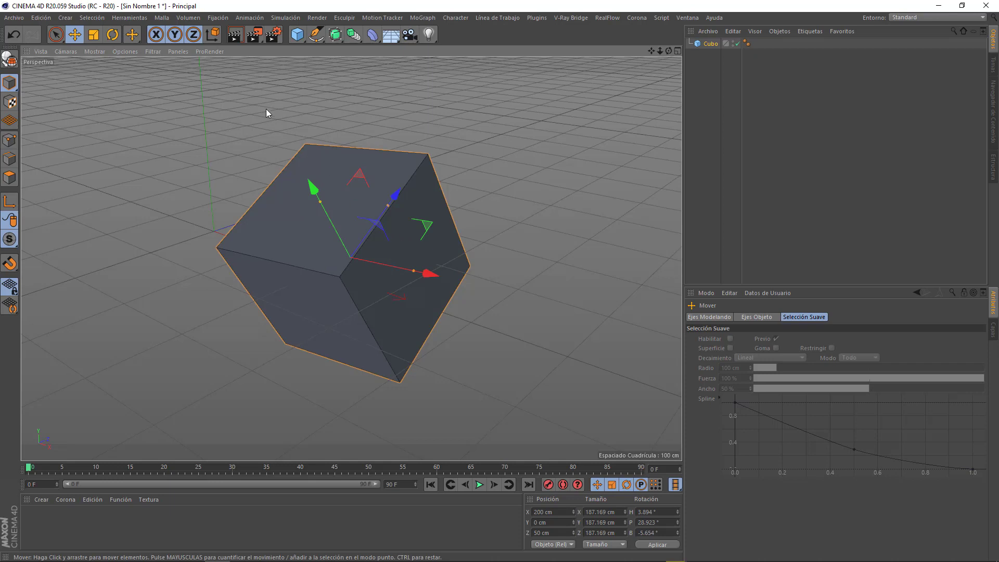
{"action": "left_click", "coordinate": [213, 38]}
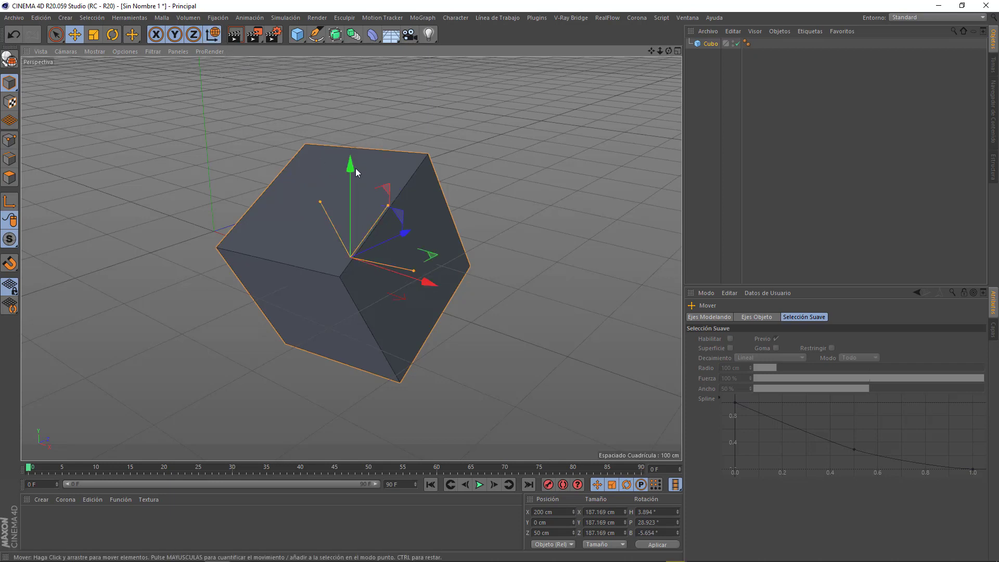
{"action": "left_click", "coordinate": [213, 35]}
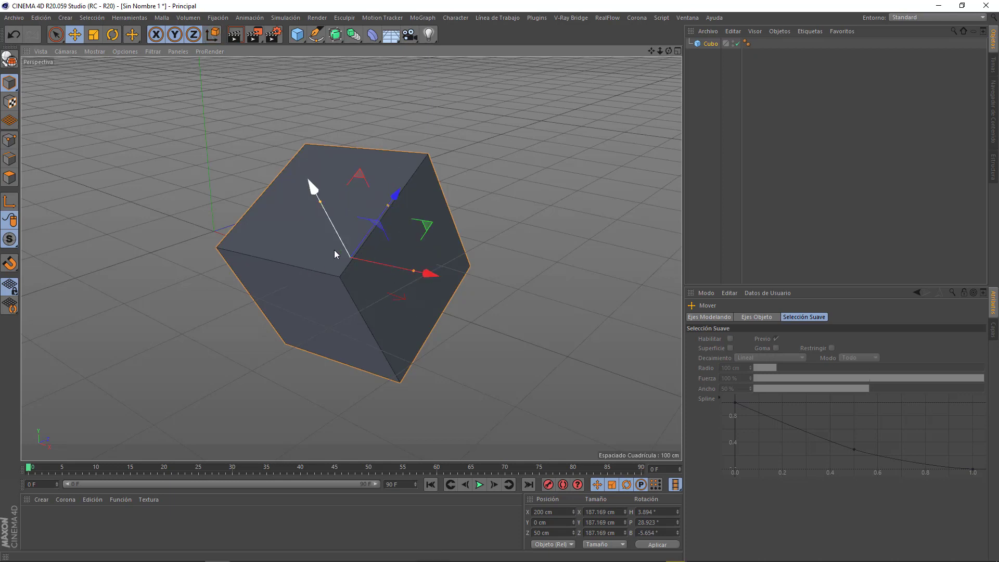
{"action": "left_click", "coordinate": [213, 37]}
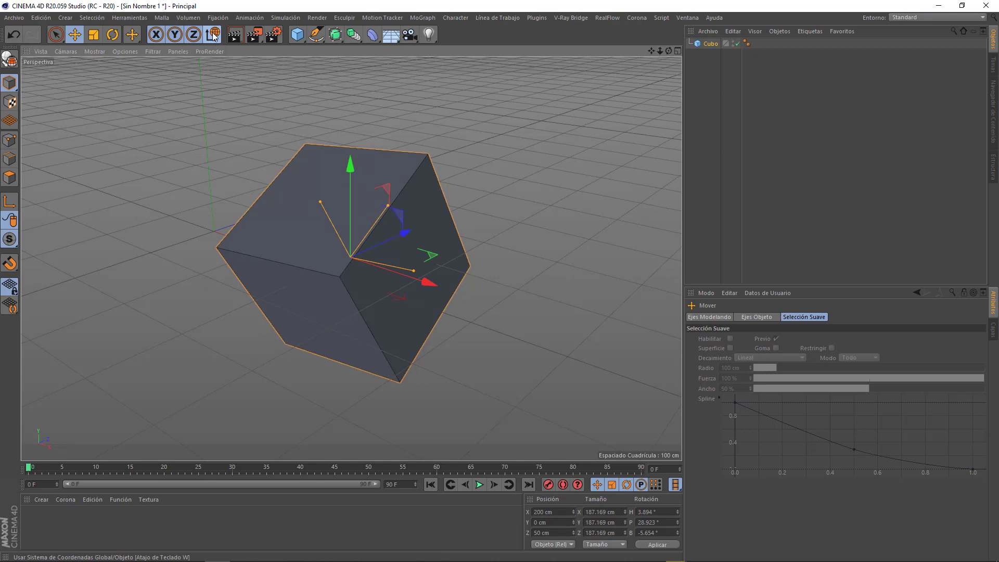
{"action": "left_click", "coordinate": [214, 36]}
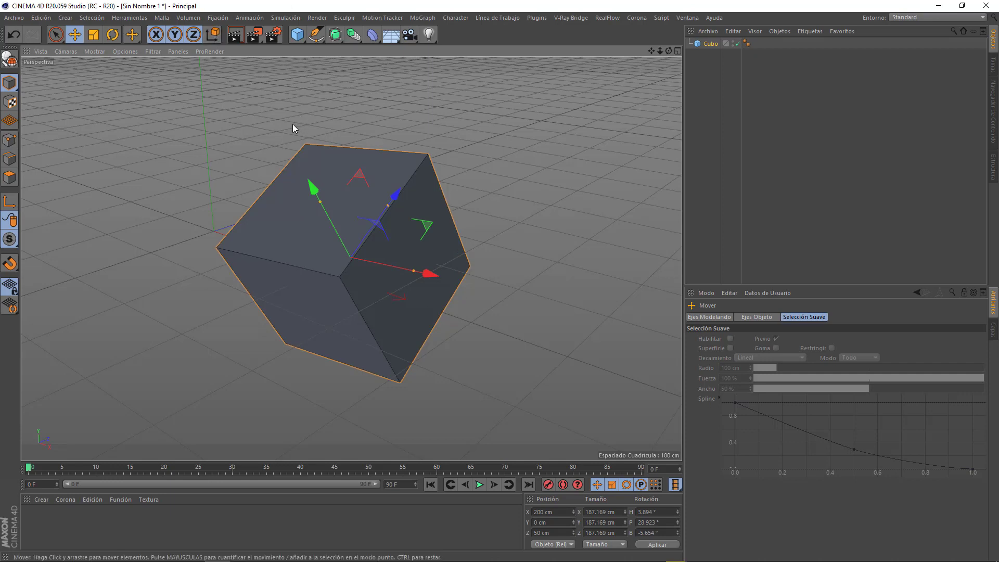
{"action": "key", "text": "w"}
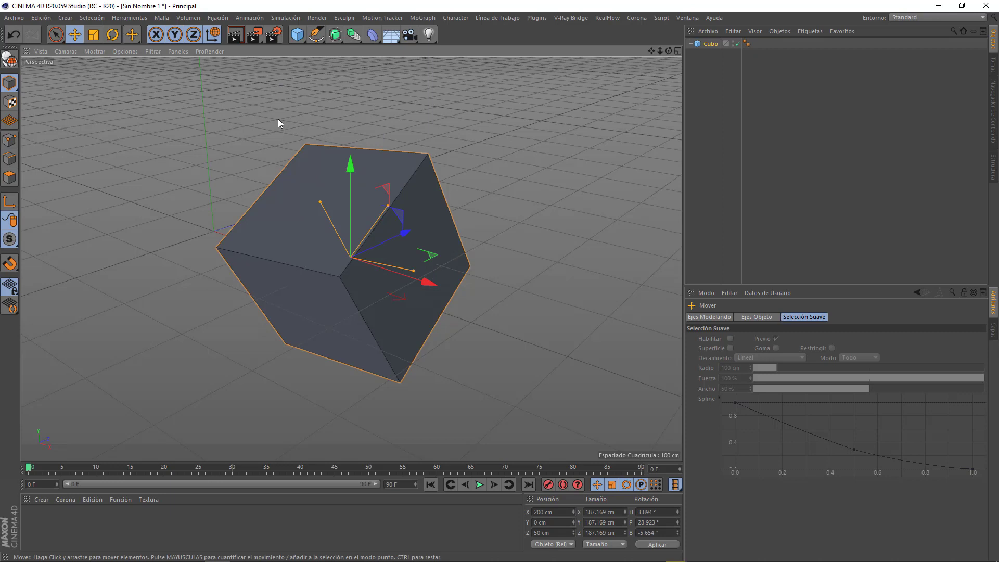
{"action": "key", "text": "w"}
{"action": "key", "text": "w"}
{"action": "key", "text": "w"}
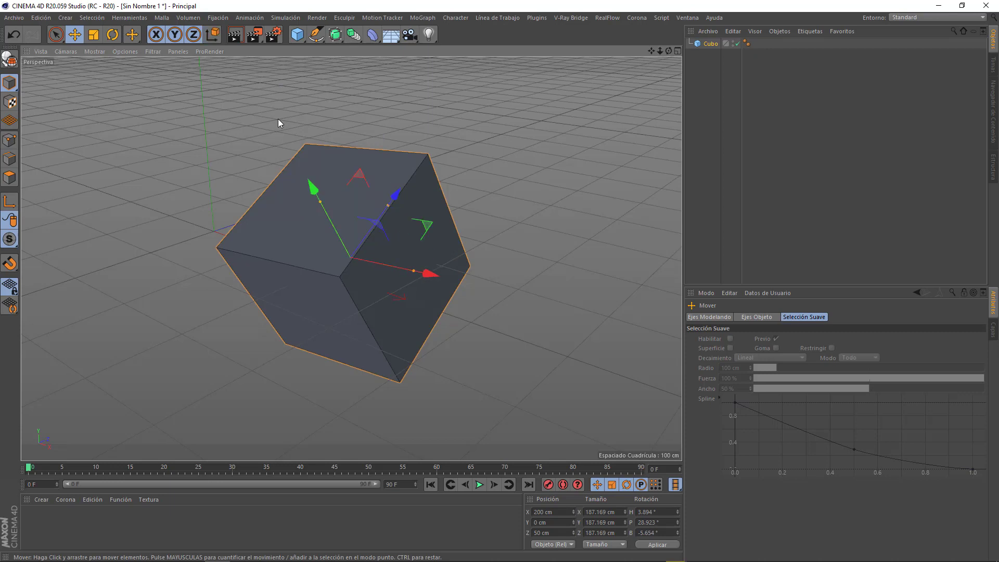
{"action": "key", "text": "w"}
{"action": "key", "text": "w"}
{"action": "key", "text": "w"}
{"action": "key", "text": "w"}
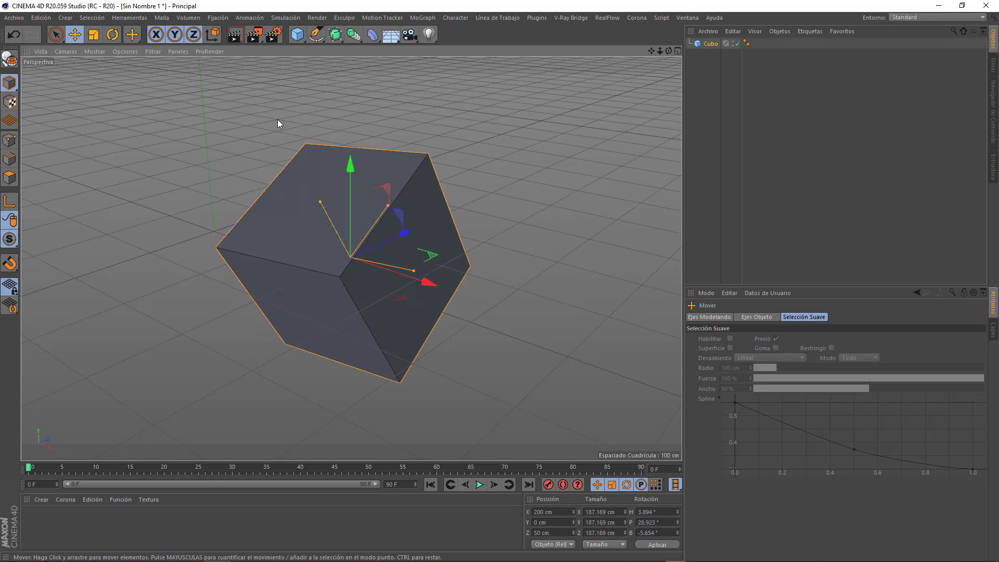
{"action": "key", "text": "w"}
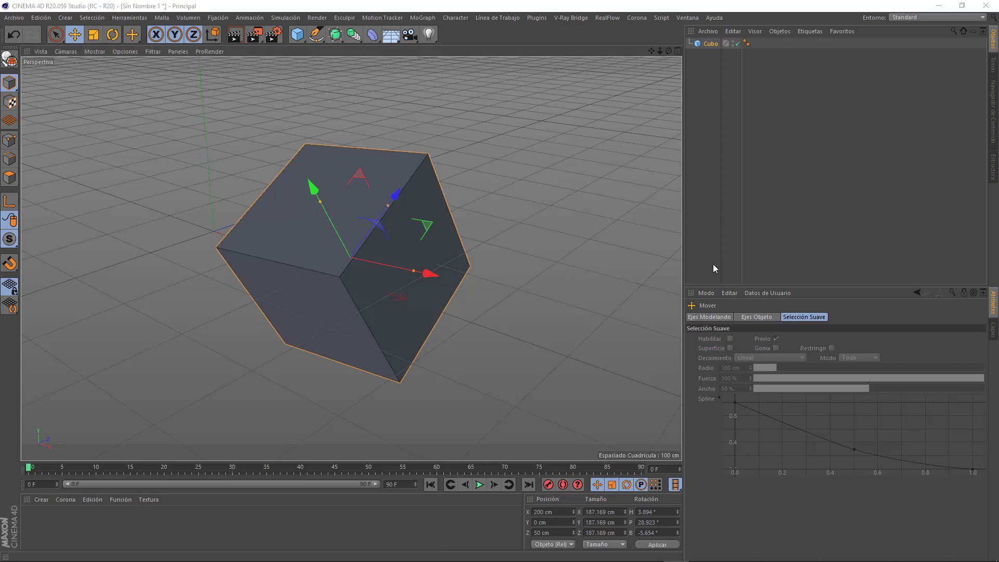